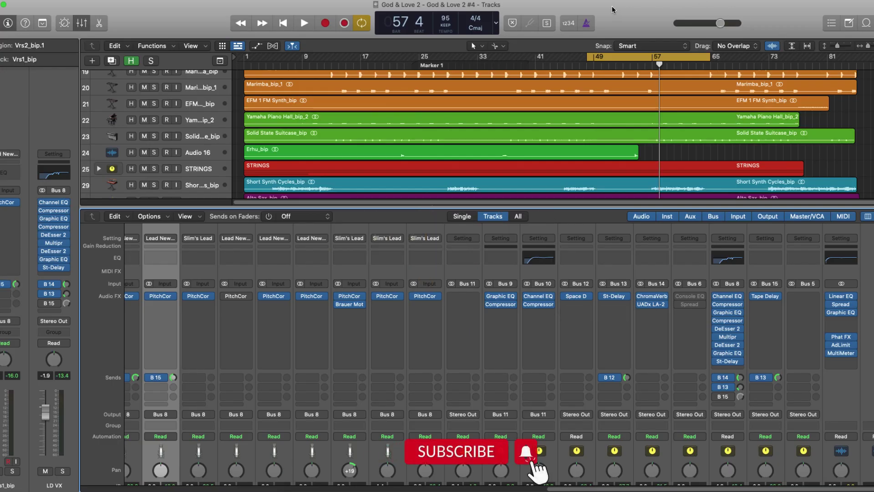
Play the vocal section from bar 48, check the LD VX send to B 14, then stop.
key(x)
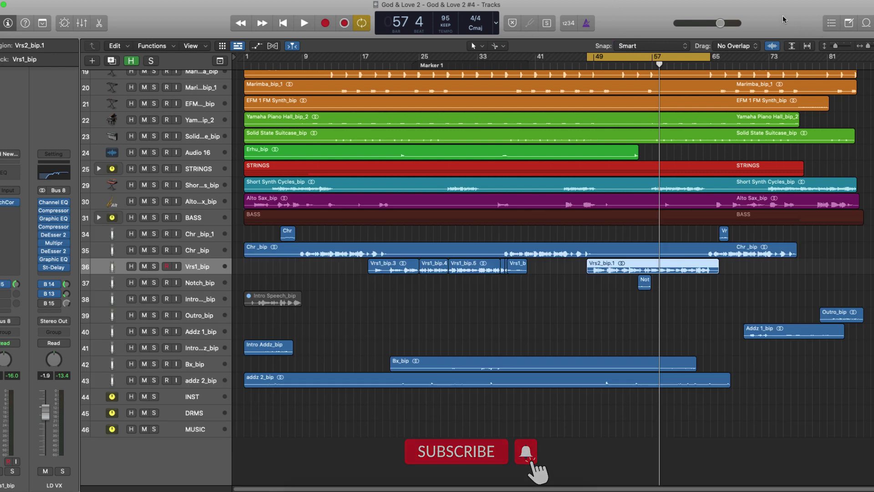
key(x)
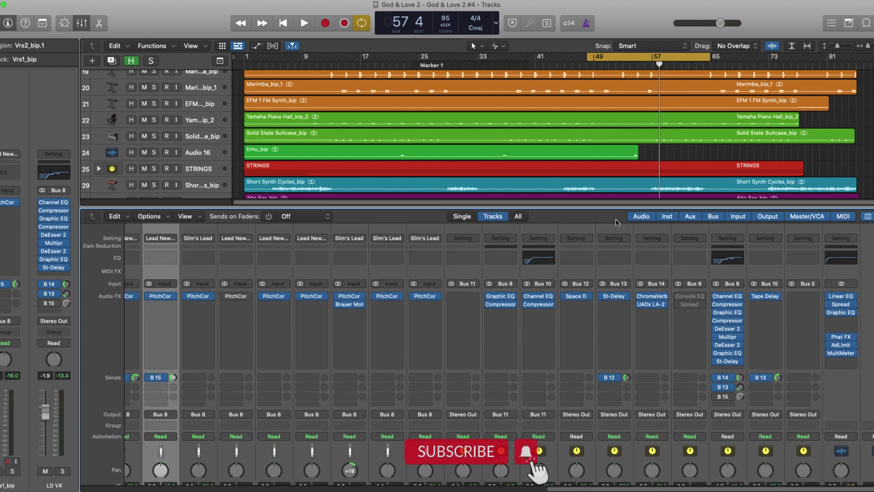
key(space)
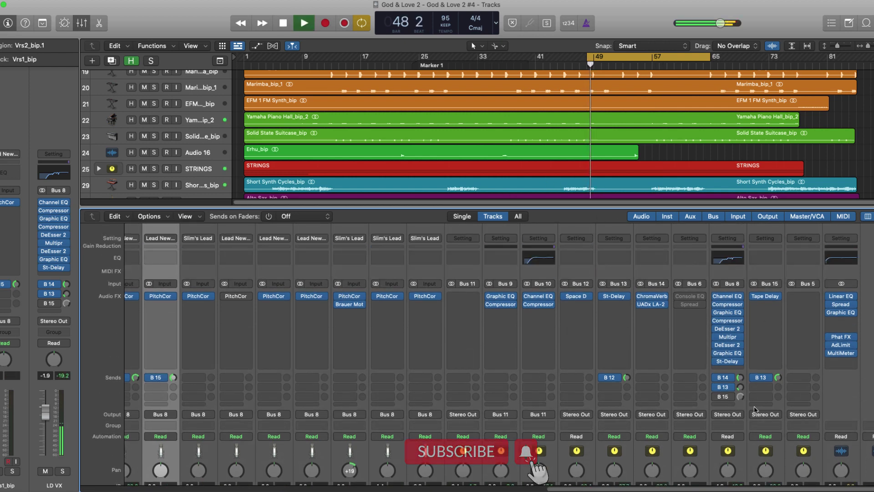
click(739, 377)
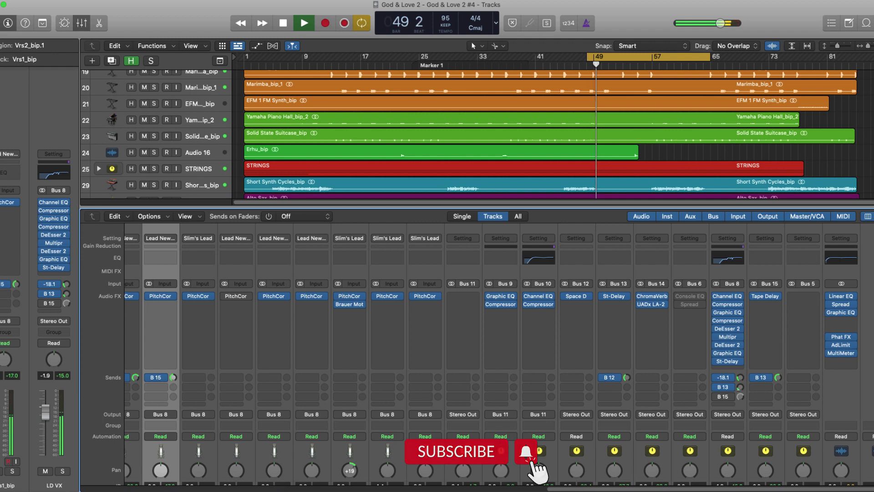
key(x)
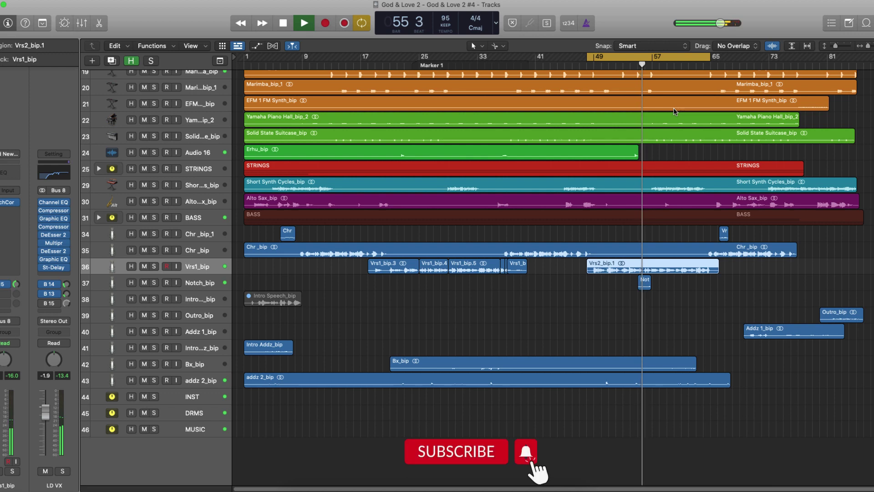
key(space)
Reopen the mixer and inspect the Chamber ChromaVerb insert on the Bus 14 VOX RVB channel.
key(x)
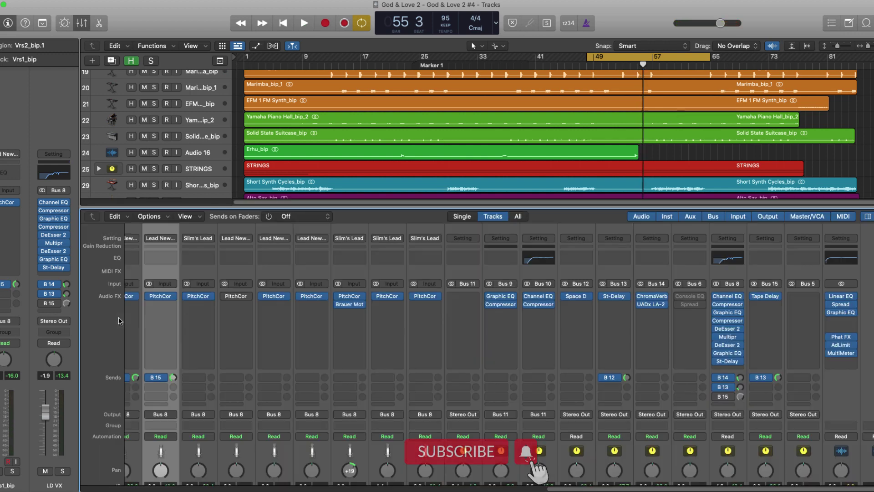
click(652, 298)
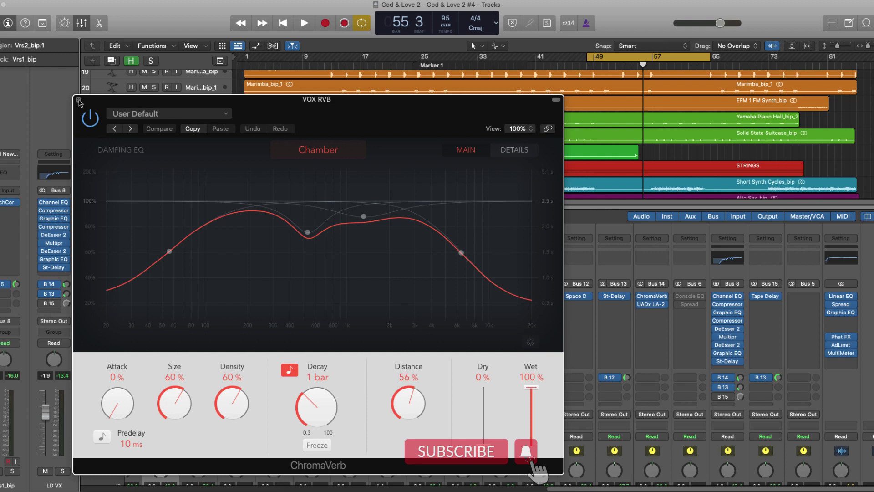
click(651, 297)
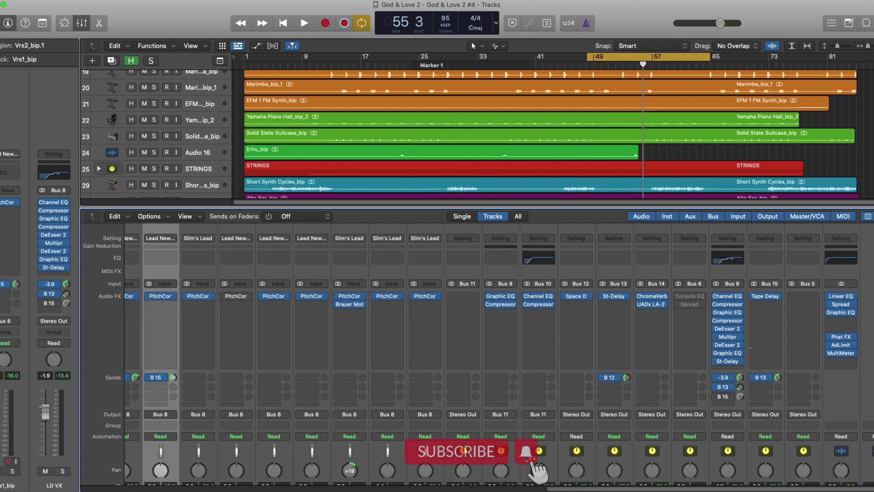
Play from bar 48 with the LD VX channel soloed, stopping at bar 51.
key(space)
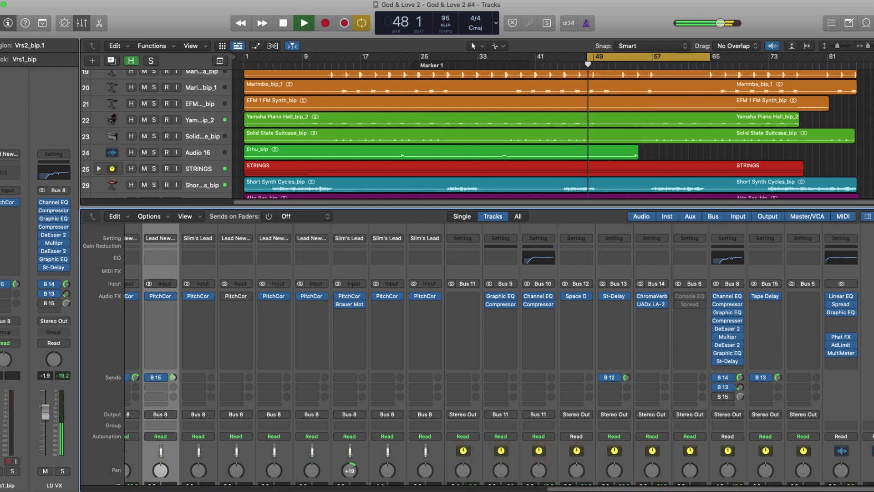
scroll(501, 364, down, 5)
click(736, 460)
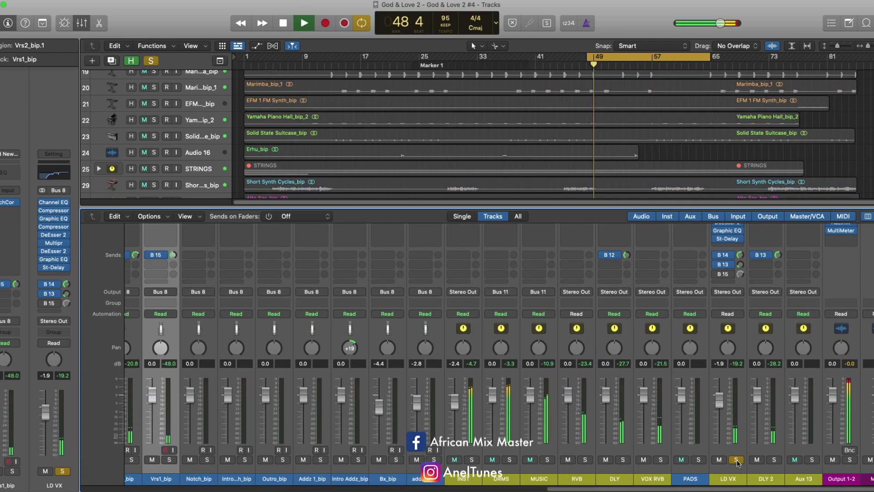
scroll(732, 386, up, 4)
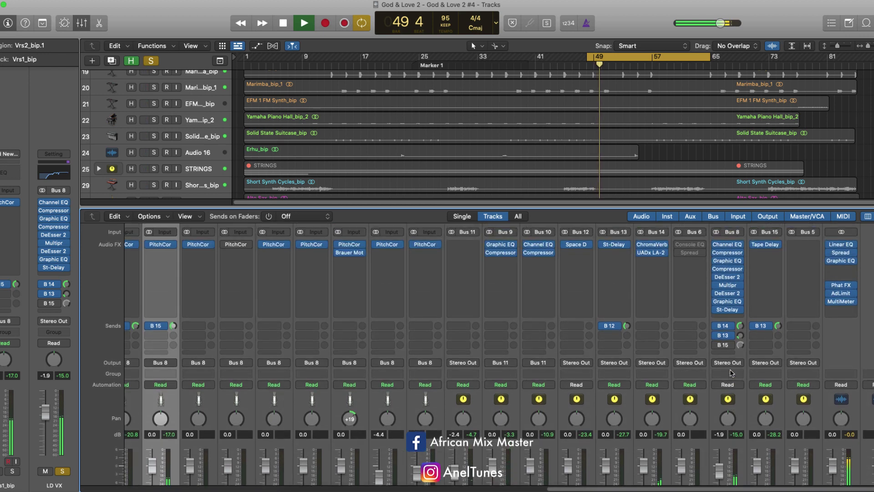
scroll(732, 373, up, 2)
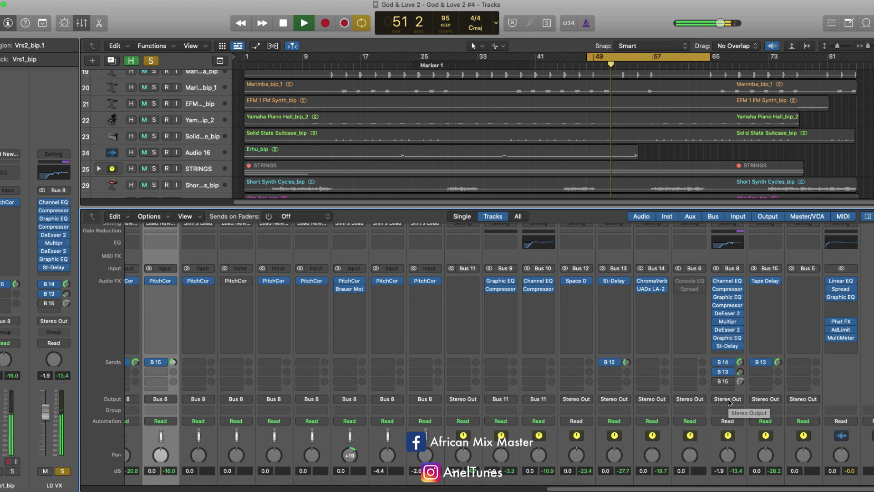
key(space)
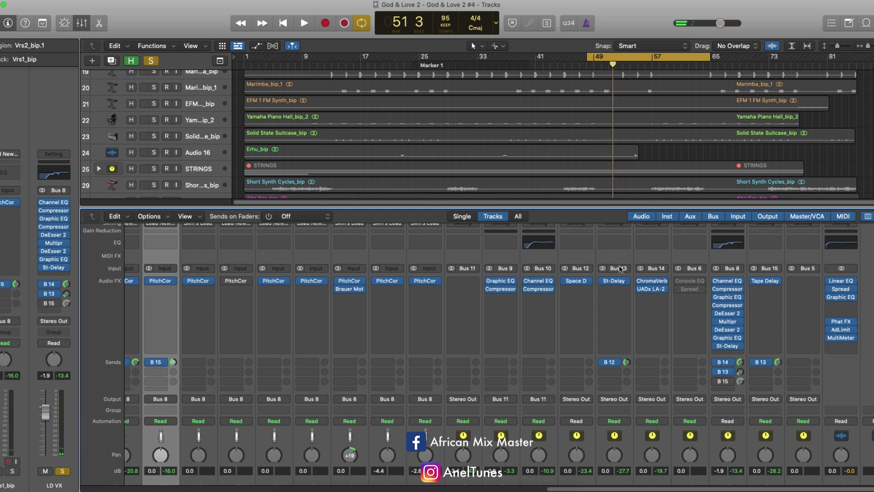
Open the UADx LA-2 insert on Bus 14 and move its window lower on screen.
click(650, 289)
drag(487, 134, 585, 196)
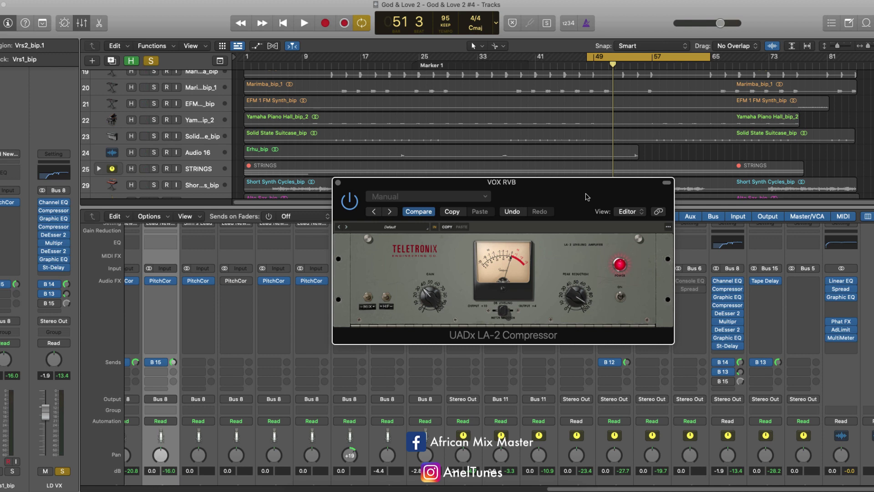
drag(554, 199, 535, 174)
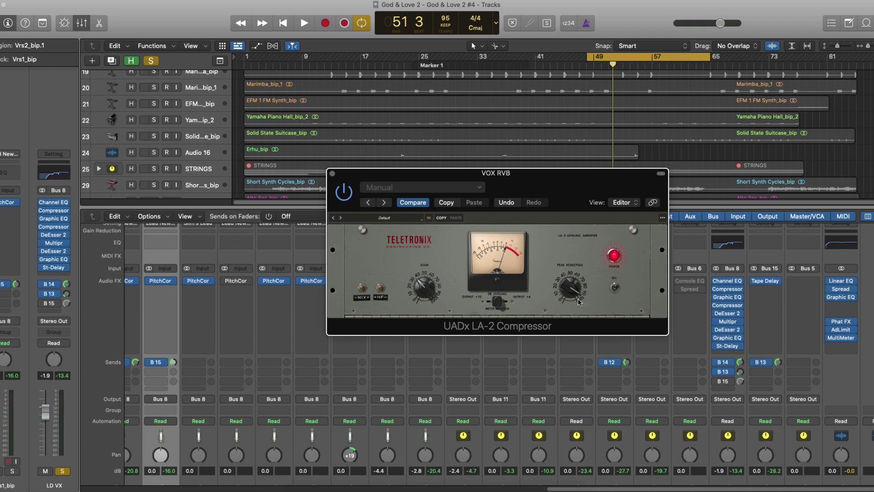
drag(576, 190, 547, 183)
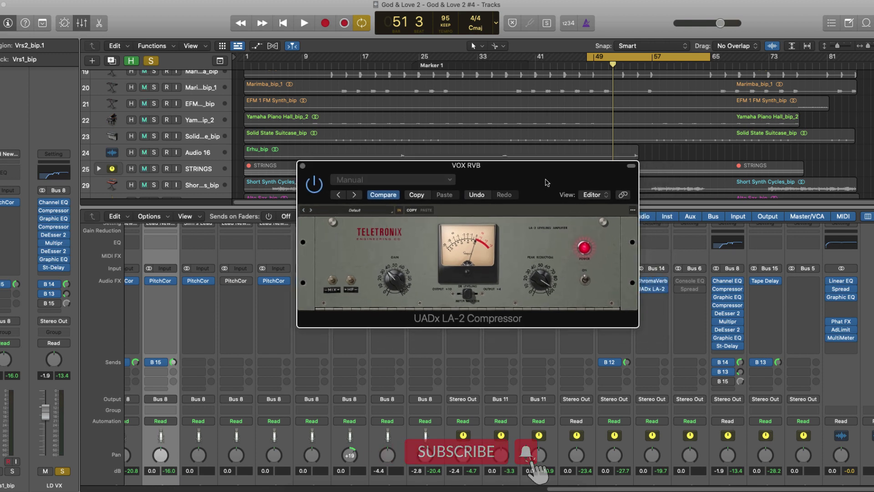
scroll(676, 426, down, 5)
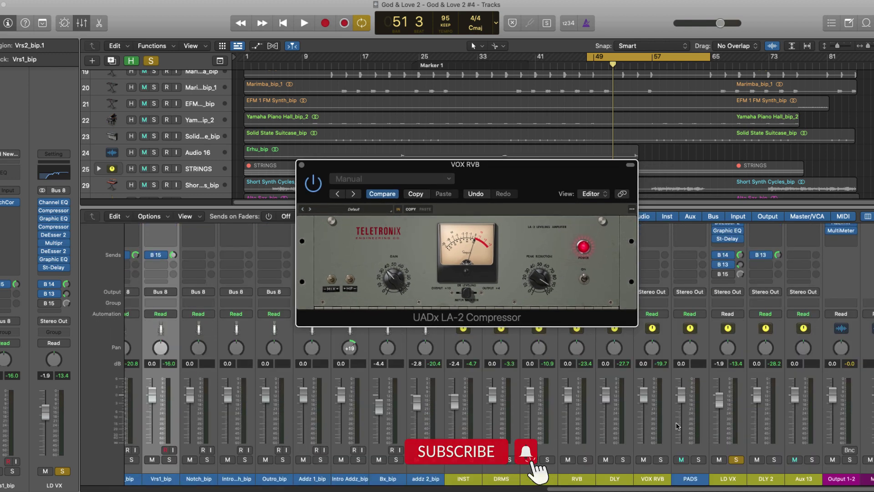
click(660, 459)
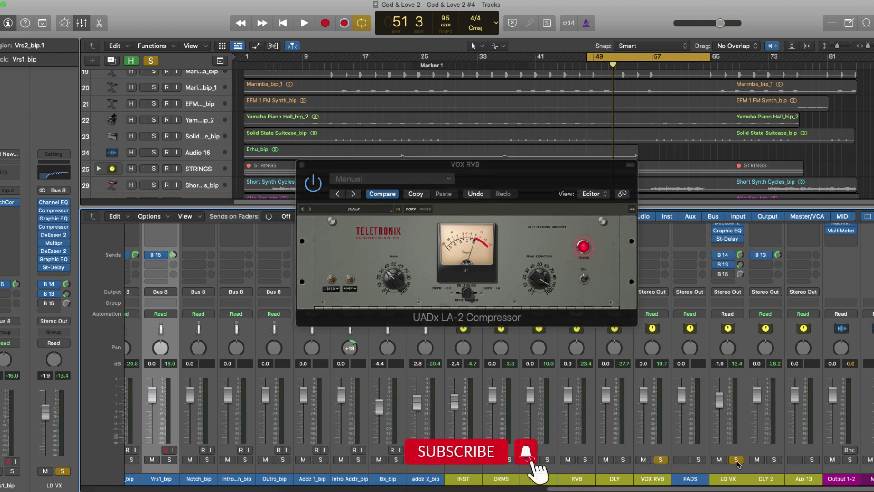
drag(560, 167, 594, 198)
scroll(697, 378, up, 2)
key(space)
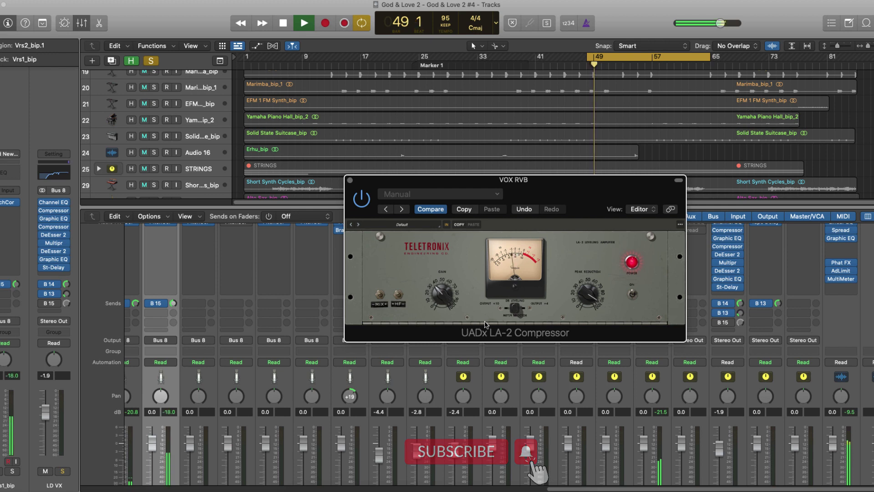
drag(584, 297, 587, 306)
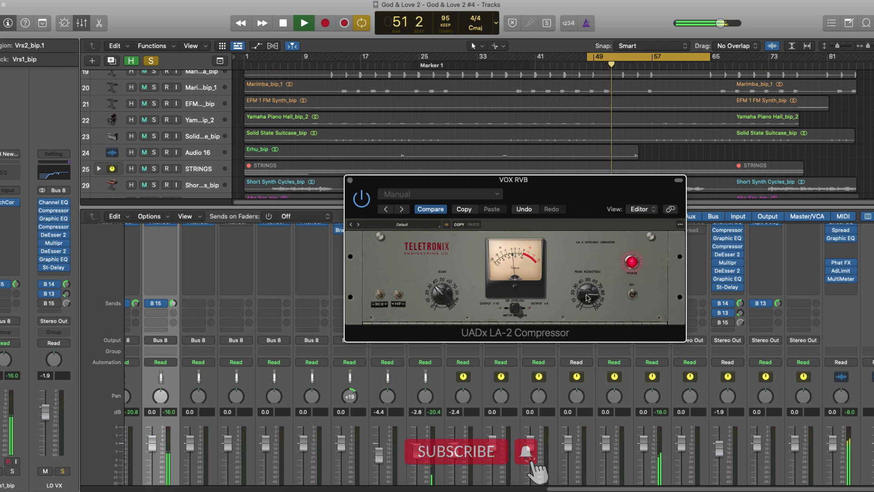
key(space)
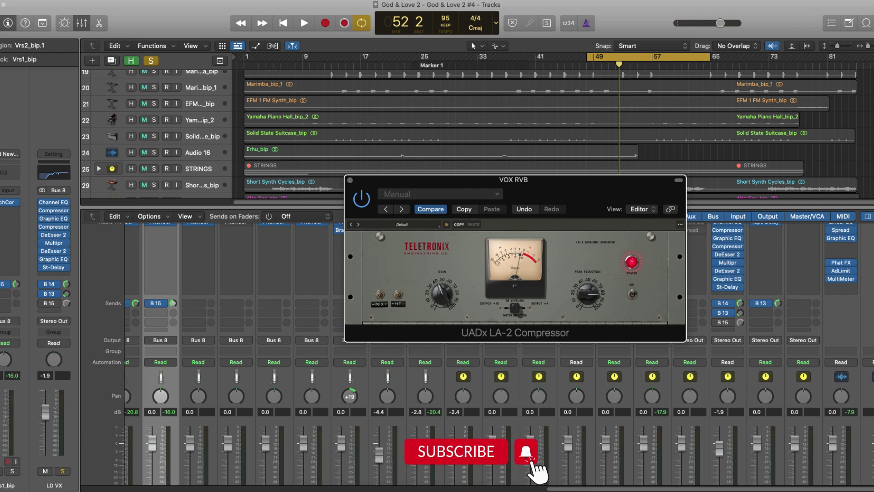
key(space)
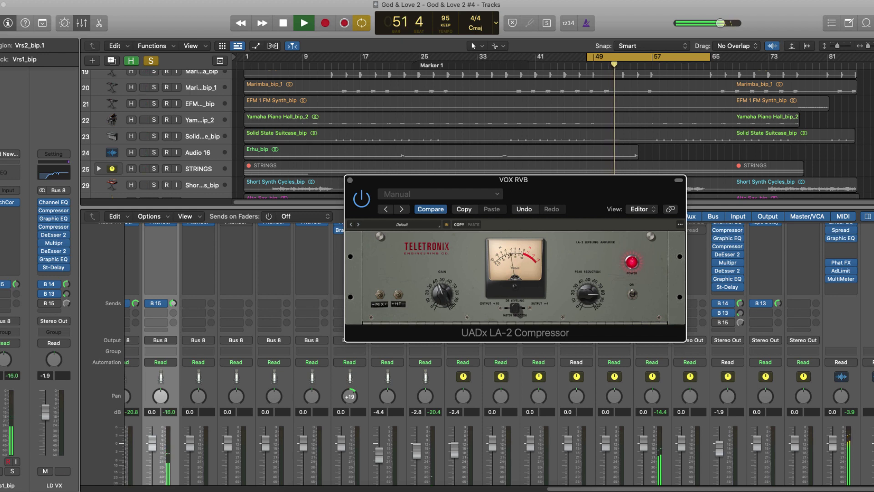
key(space)
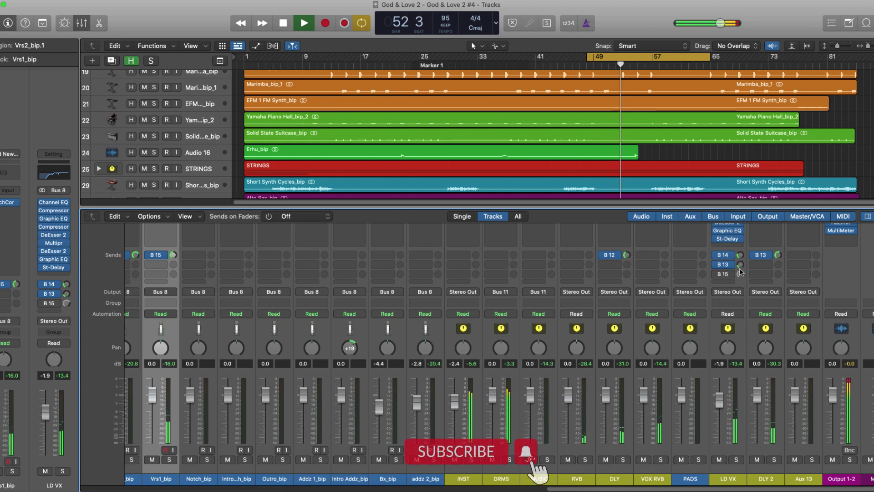
Set the LD VX send to Bus 14 at -22 dB and its fader to -0.2 dB.
drag(740, 256, 740, 268)
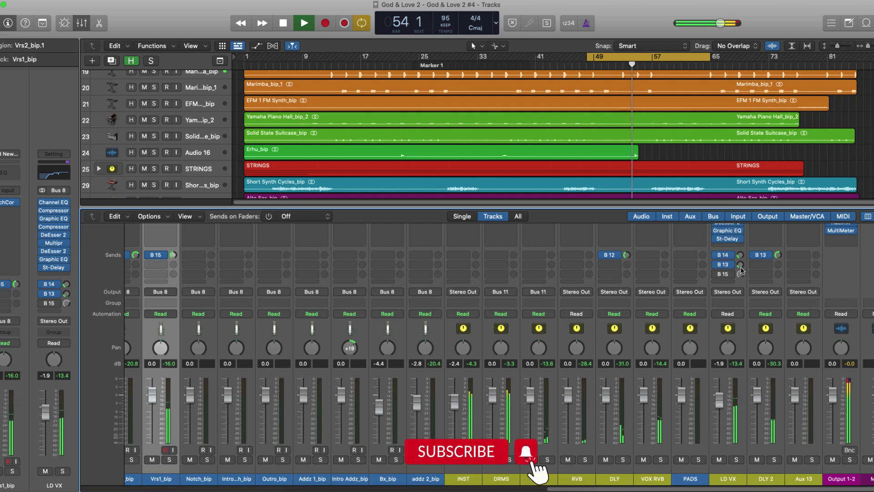
mouse_move(742, 268)
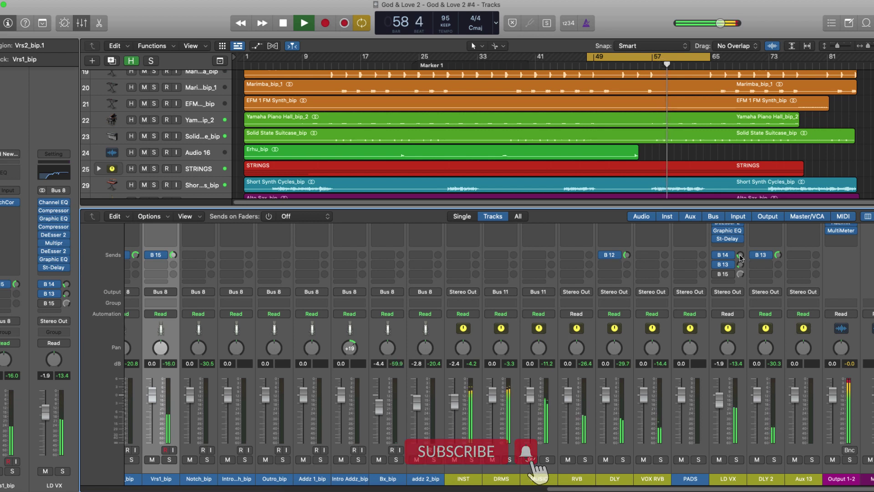
drag(722, 407, 722, 401)
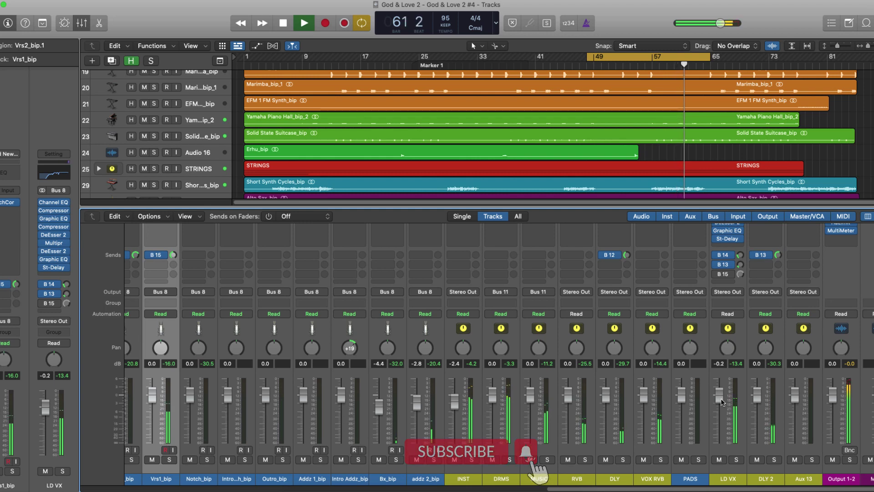
key(space)
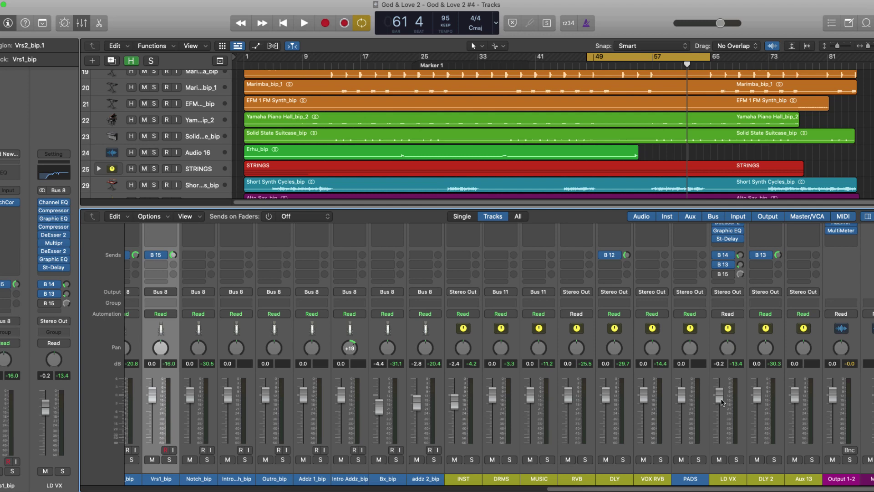
scroll(721, 401, up, 5)
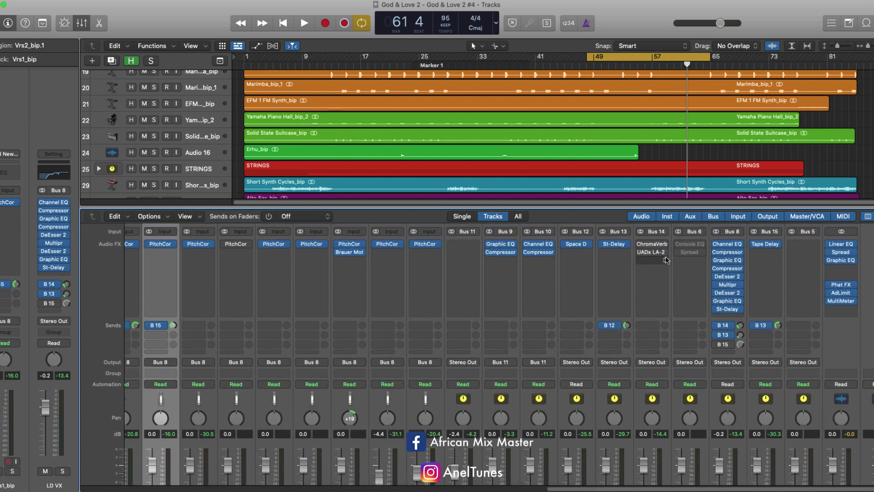
Insert Waves MannyM Reverb (s) in Stereo in the slot after UADx LA-2 on Bus 14.
click(666, 260)
mouse_move(683, 444)
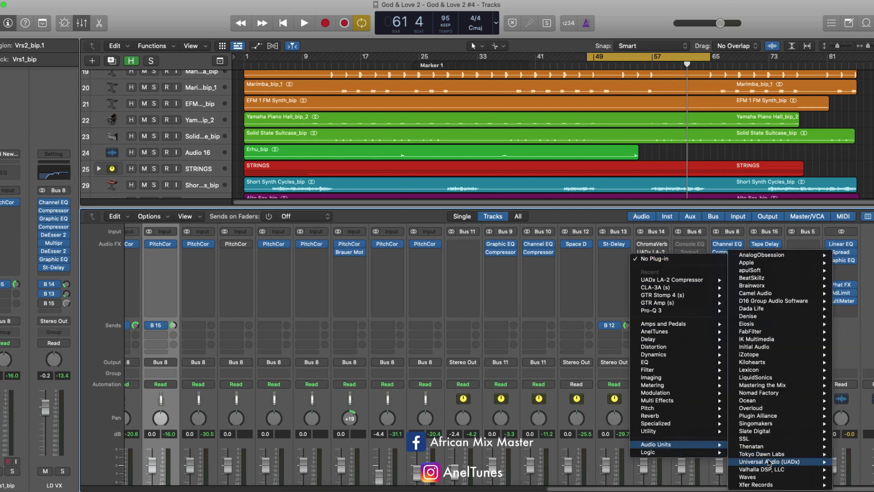
mouse_move(768, 477)
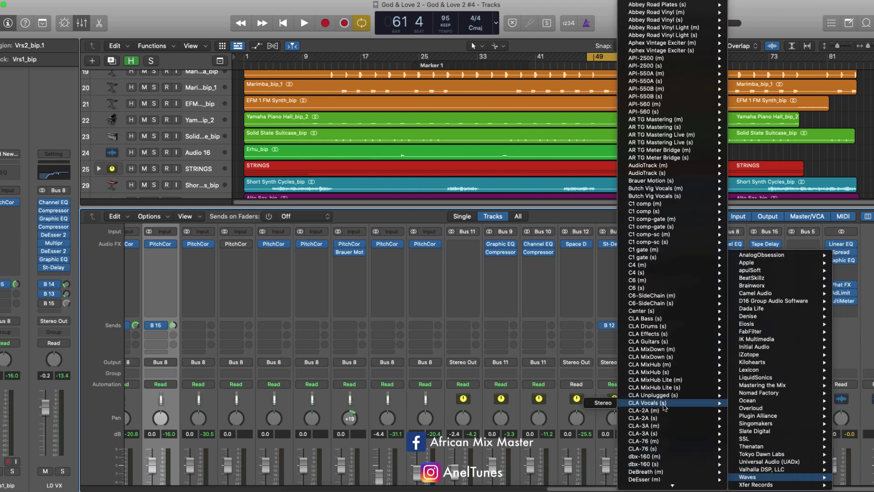
scroll(664, 406, down, 10)
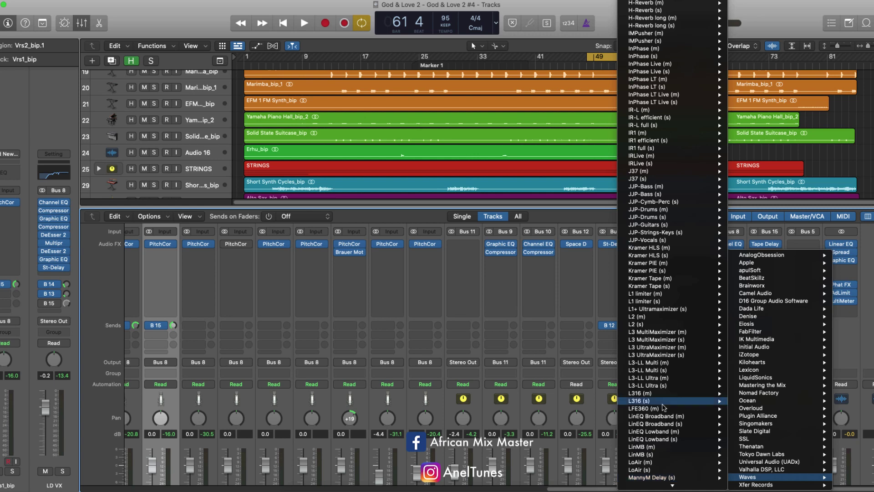
scroll(664, 410, down, 3)
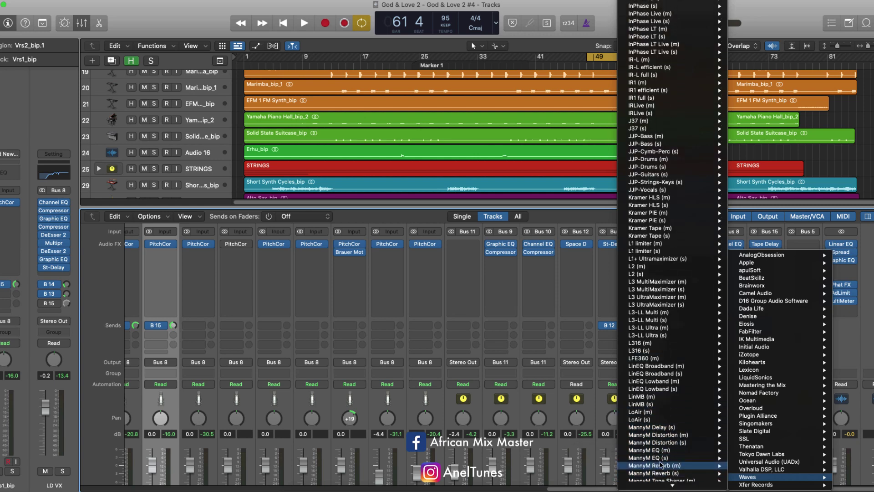
click(611, 473)
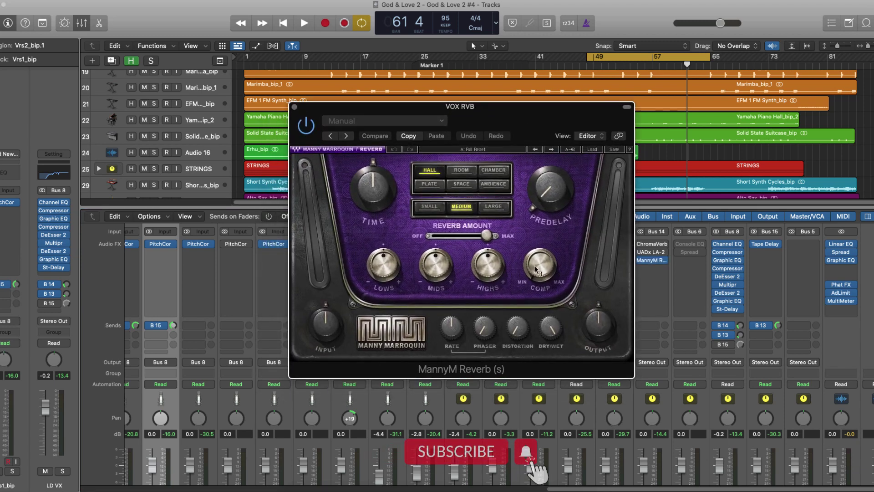
Raise the MannyM Reverb COMP knob to about 15.3, then close its window.
drag(539, 288, 538, 292)
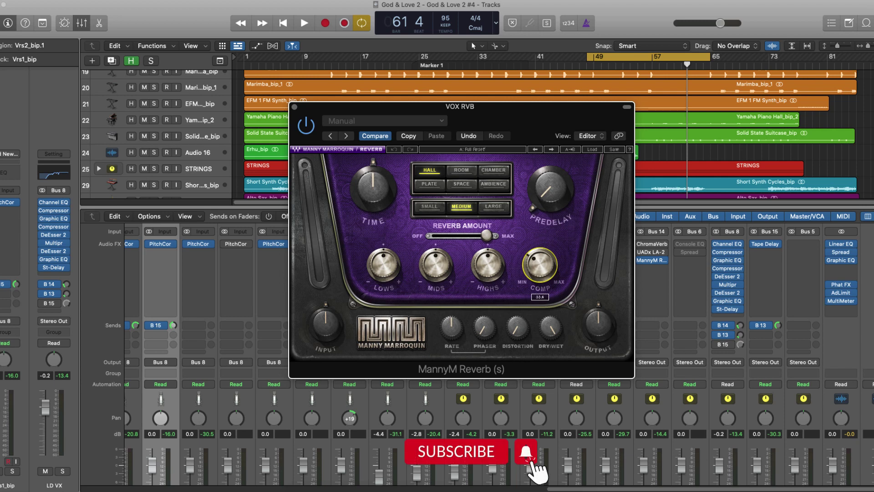
drag(528, 124, 517, 112)
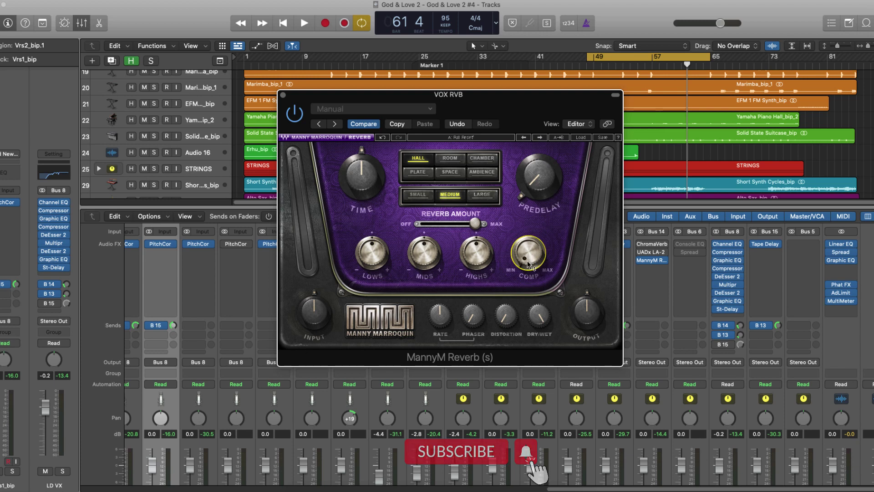
drag(527, 264, 515, 287)
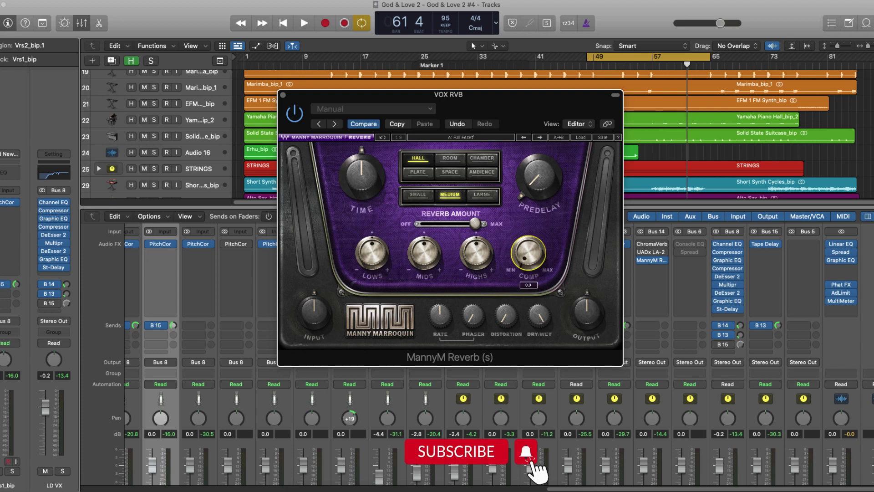
click(283, 94)
Open the UADx LA-2 editor on Bus 14, then view and close the ChromaVerb window.
click(650, 253)
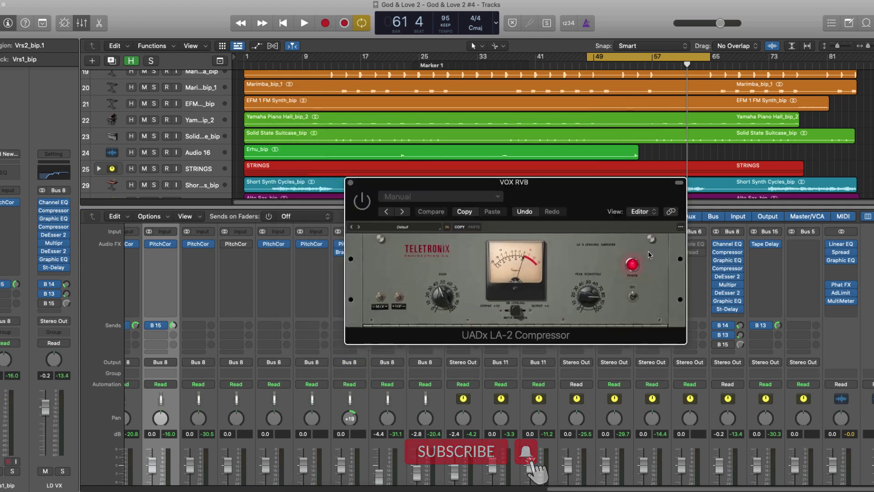
drag(546, 182, 558, 271)
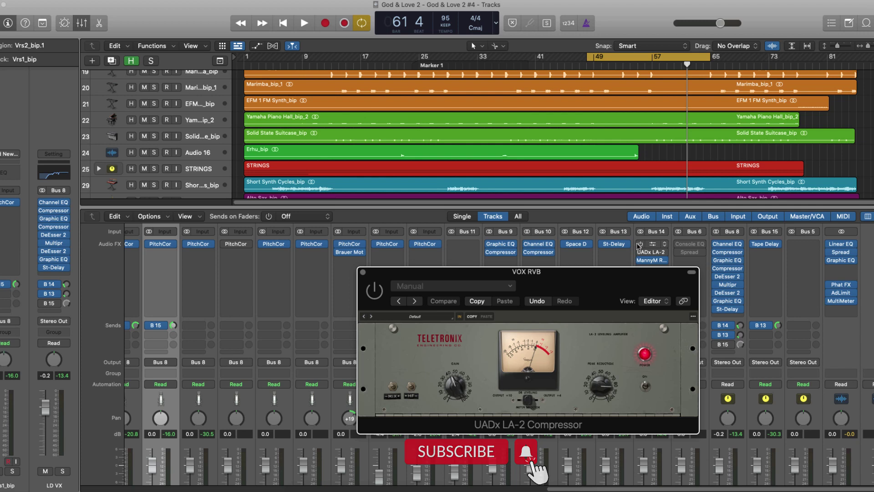
click(640, 245)
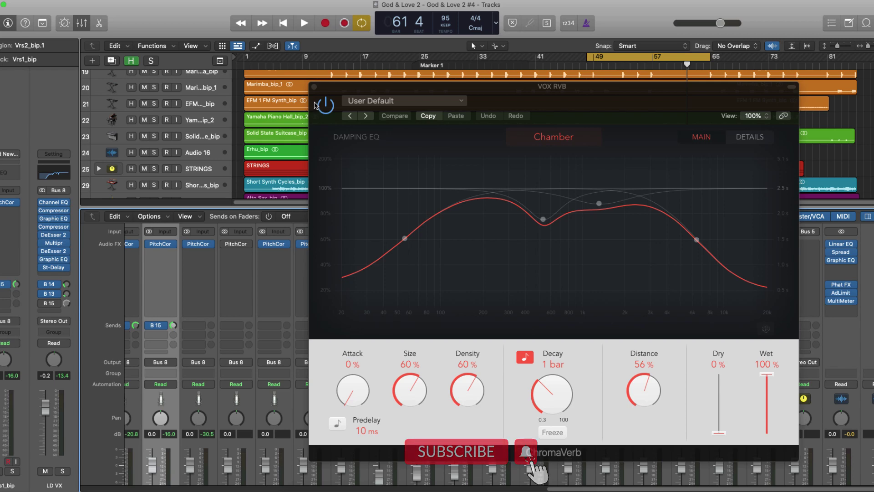
click(313, 86)
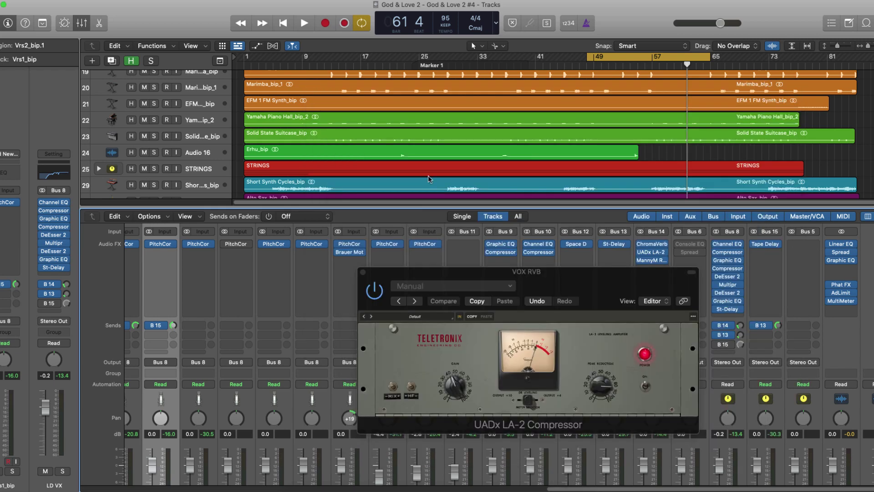